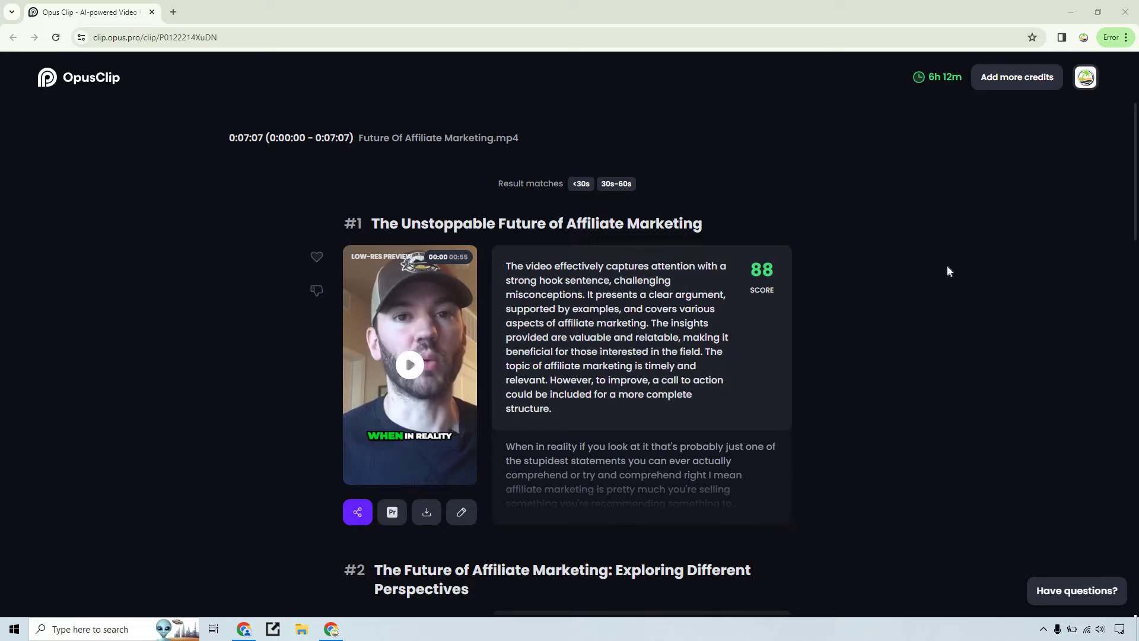
Step: Open clip #1, 'The Unstoppable Future of Affiliate Marketing', in the editor via its pencil button
{"action": "scroll", "coordinate": [948, 271], "scroll_direction": "down", "scroll_amount": 1}
{"action": "scroll", "coordinate": [948, 273], "scroll_direction": "down", "scroll_amount": 7}
{"action": "scroll", "coordinate": [948, 273], "scroll_direction": "down", "scroll_amount": 8}
{"action": "scroll", "coordinate": [948, 274], "scroll_direction": "down", "scroll_amount": 6}
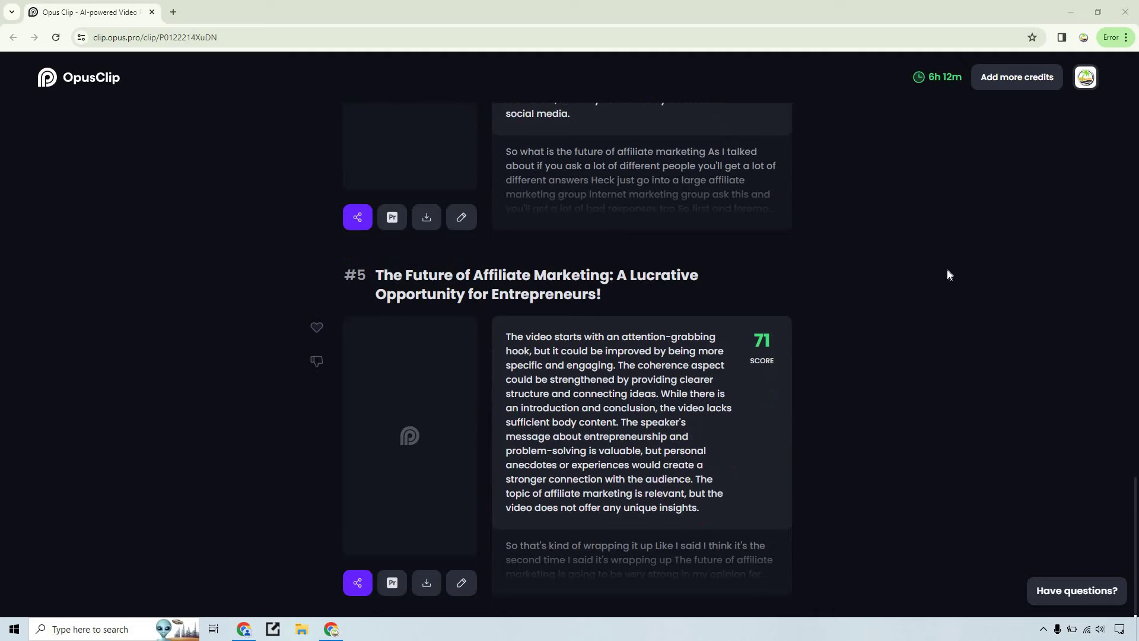
{"action": "scroll", "coordinate": [947, 274], "scroll_direction": "up", "scroll_amount": 8}
{"action": "scroll", "coordinate": [948, 274], "scroll_direction": "up", "scroll_amount": 14}
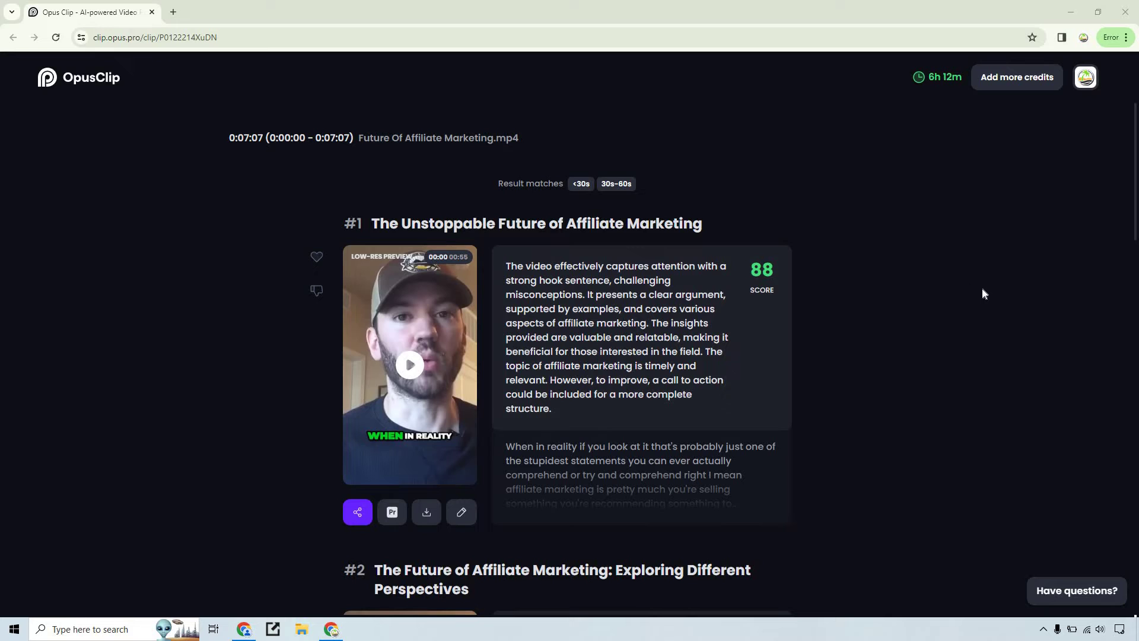
{"action": "left_click", "coordinate": [462, 514]}
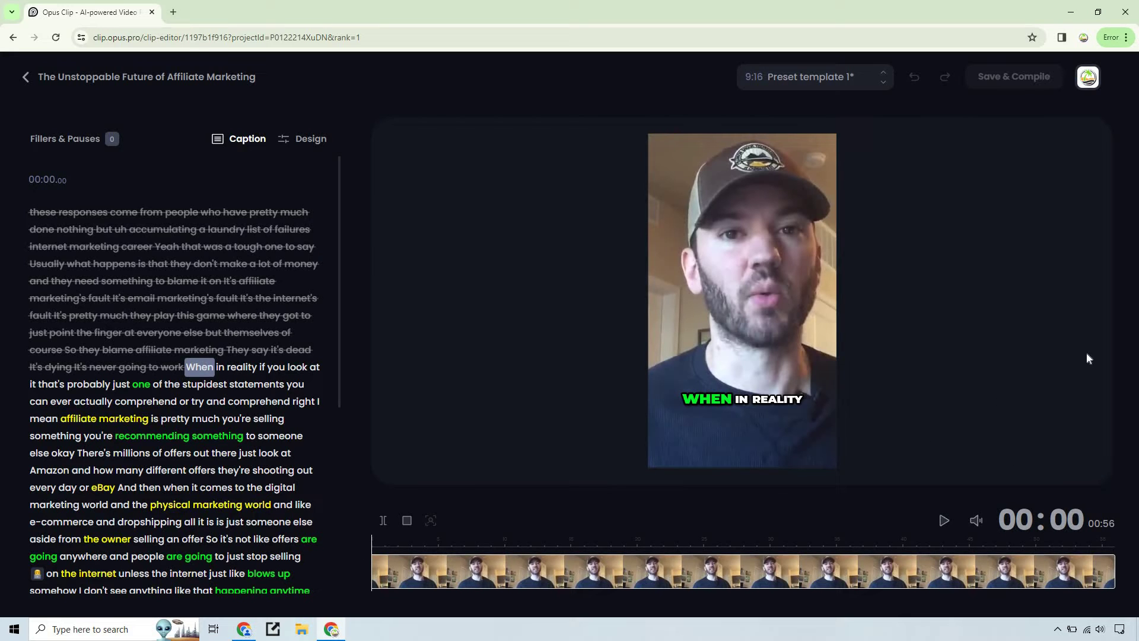
{"action": "scroll", "coordinate": [287, 335], "scroll_direction": "down", "scroll_amount": 2}
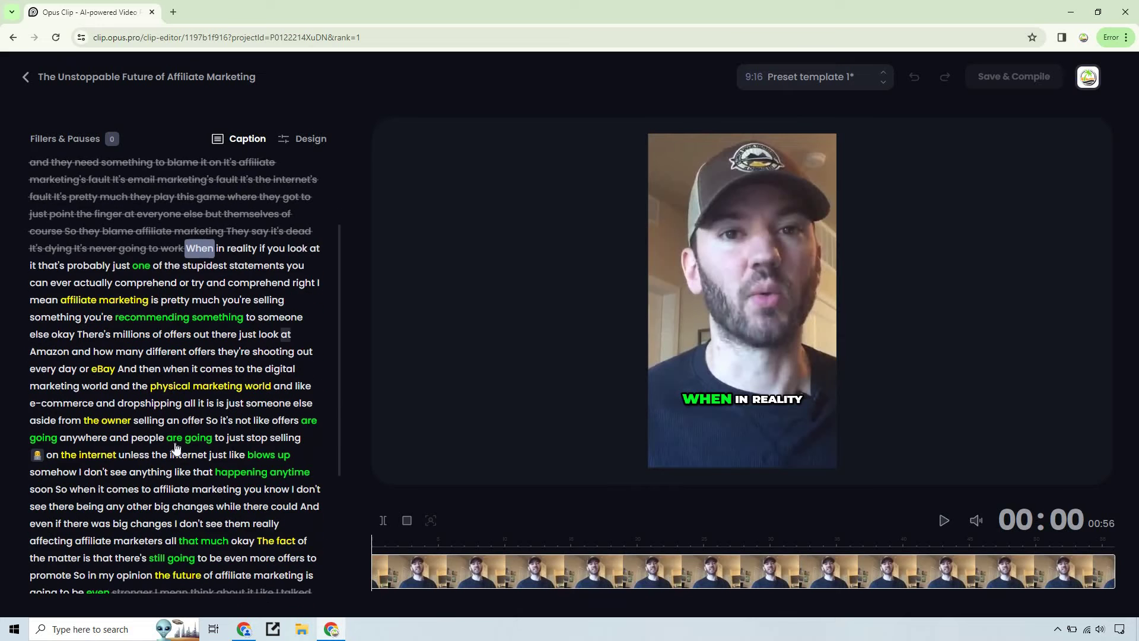
{"action": "scroll", "coordinate": [196, 356], "scroll_direction": "down", "scroll_amount": 2}
{"action": "scroll", "coordinate": [172, 362], "scroll_direction": "up", "scroll_amount": 2}
Step: Switch the clip editor's left panel to the Design tab
{"action": "left_click", "coordinate": [305, 140]}
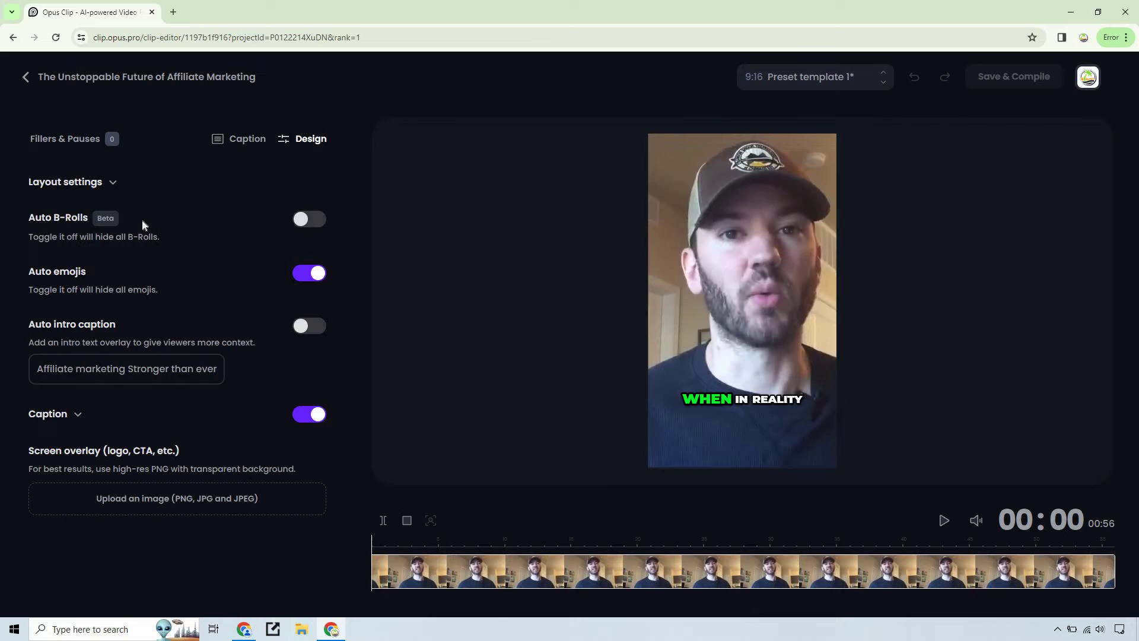
Step: Turn on the Auto B-Rolls toggle for clip #1
{"action": "left_click", "coordinate": [315, 222]}
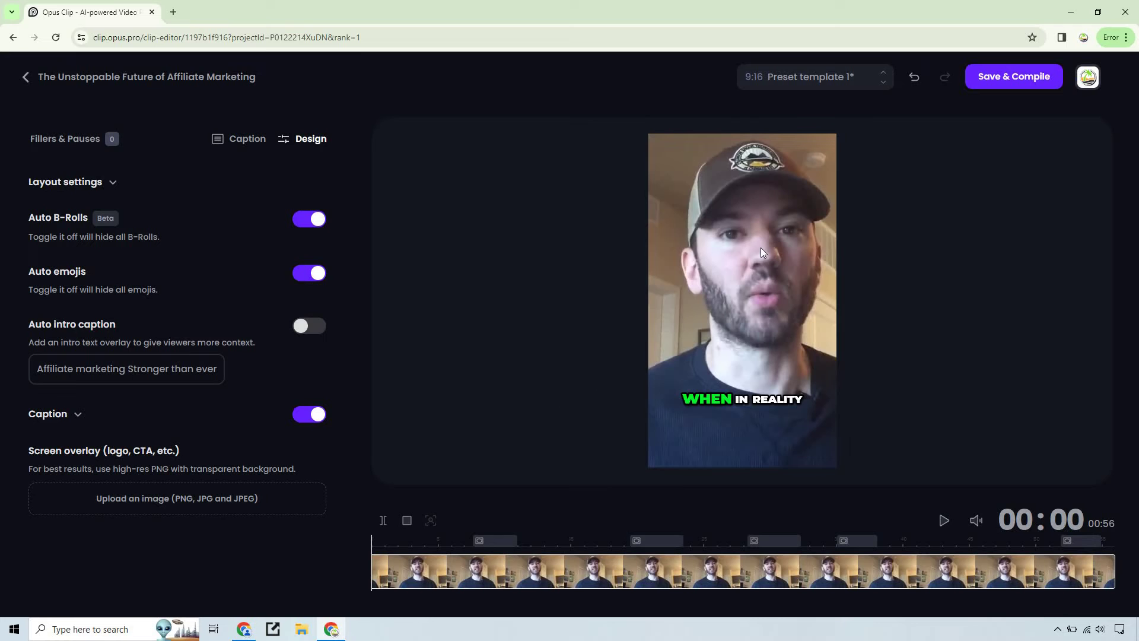
Step: Mute the clip and play the preview from about 00:07 to check the B-roll footage
{"action": "left_click", "coordinate": [464, 558]}
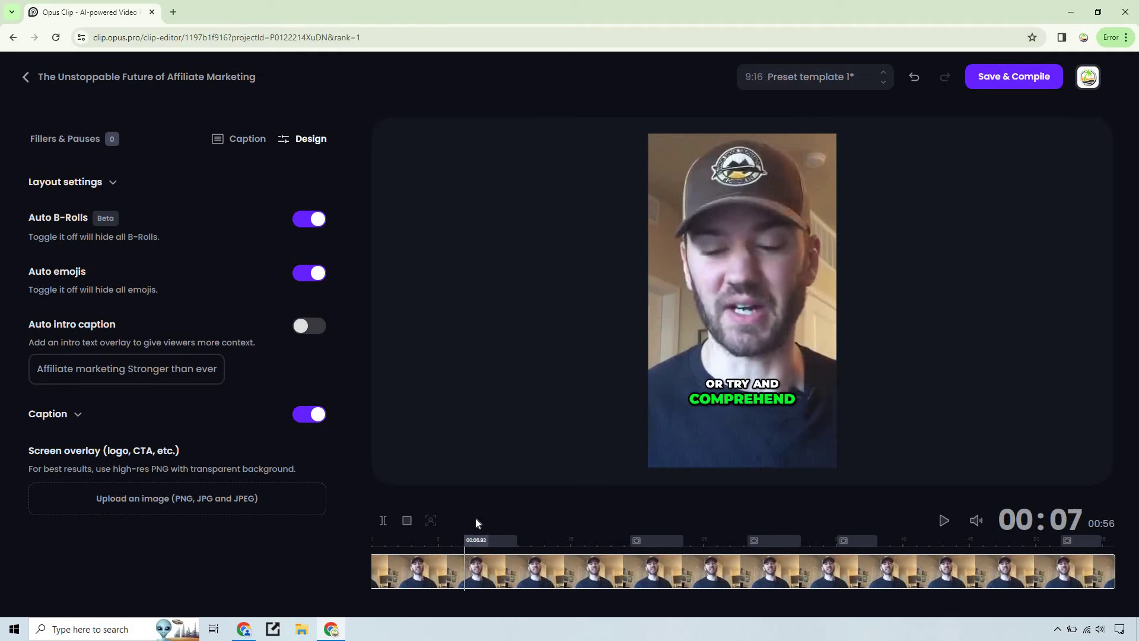
{"action": "left_click", "coordinate": [975, 520]}
{"action": "left_click", "coordinate": [945, 520]}
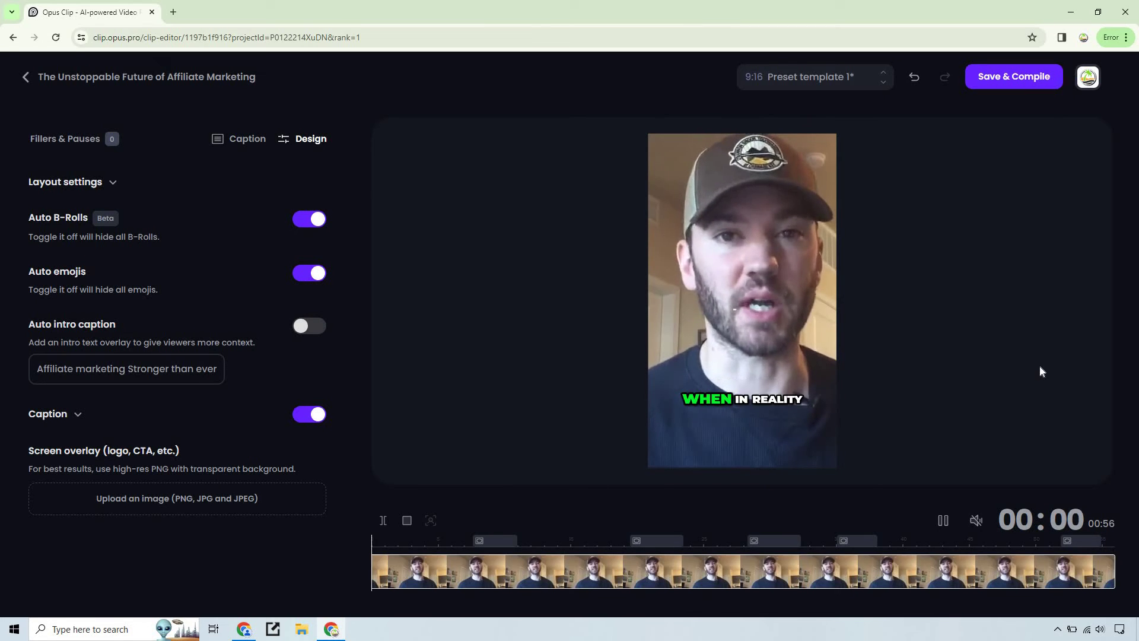
Step: Pause the preview with Space
{"action": "key", "text": "space"}
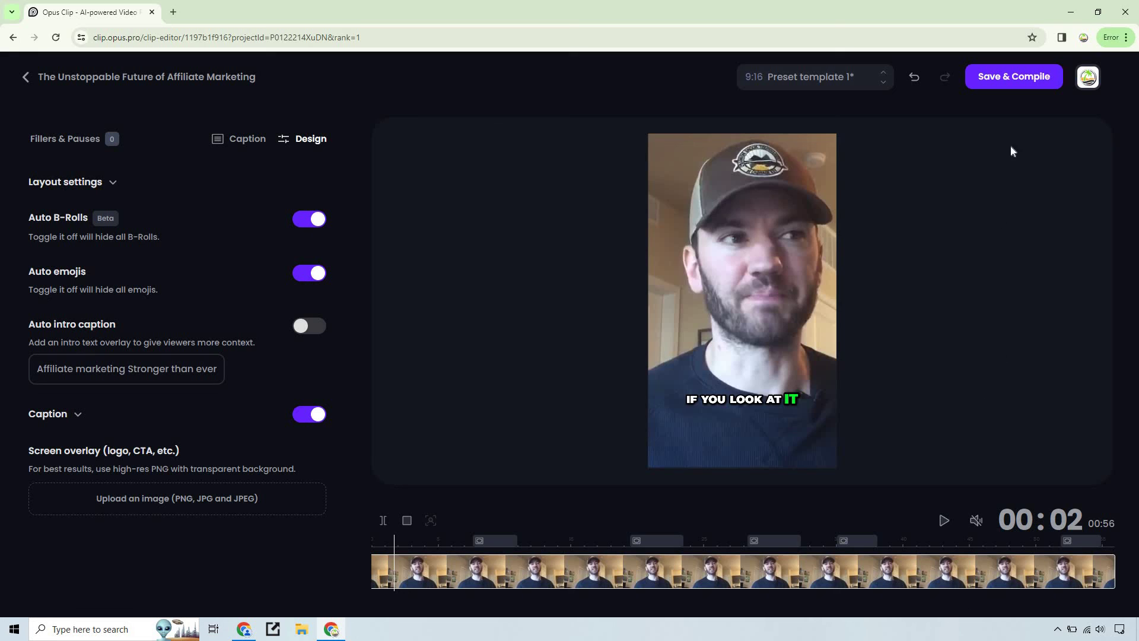
{"action": "left_click", "coordinate": [1011, 76]}
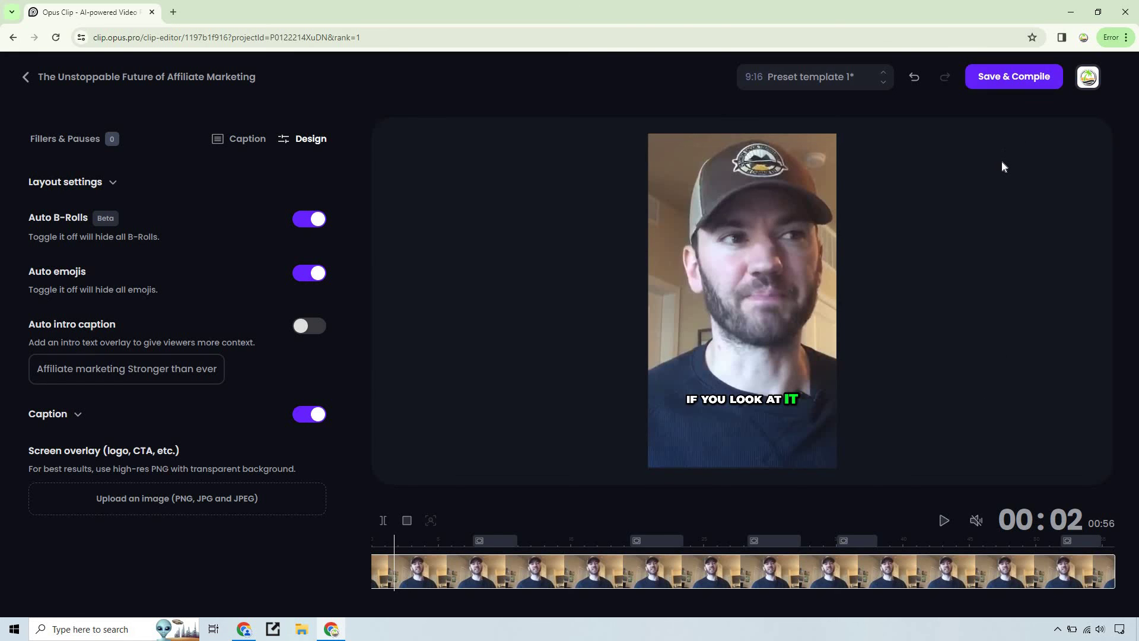